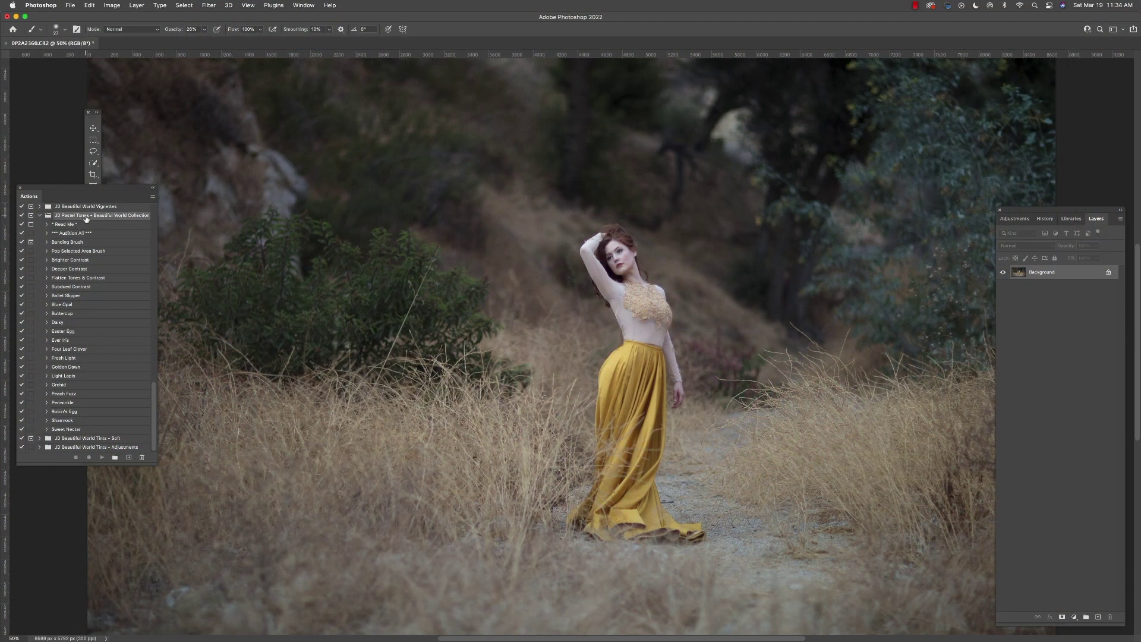
- Run the Audition All action to add every pastel tone group above the Background
click(81, 234)
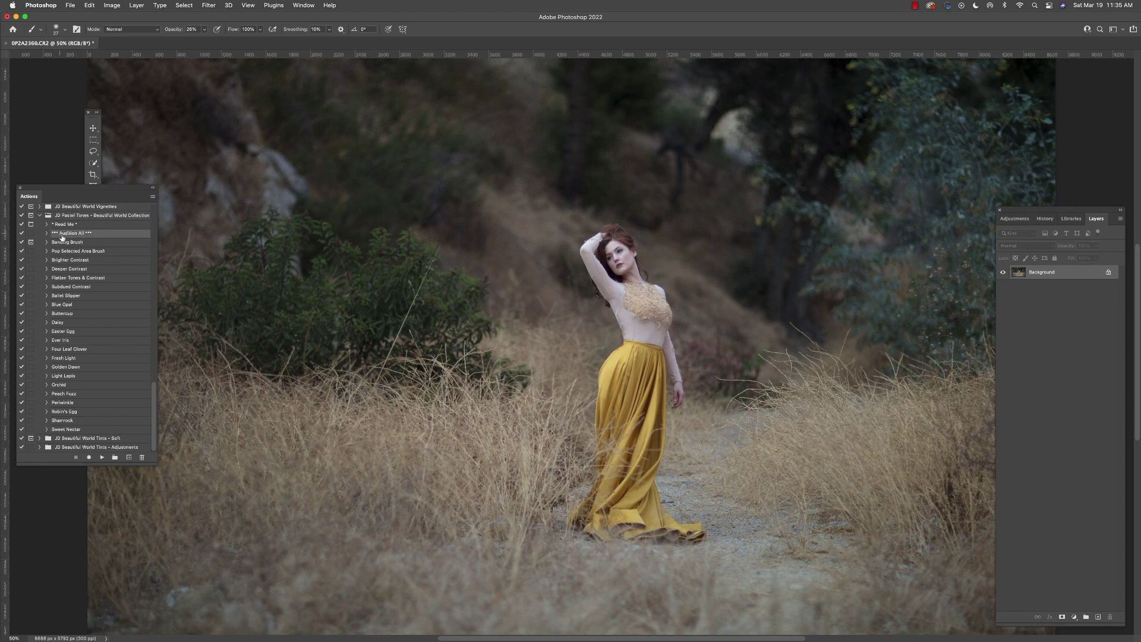
click(102, 456)
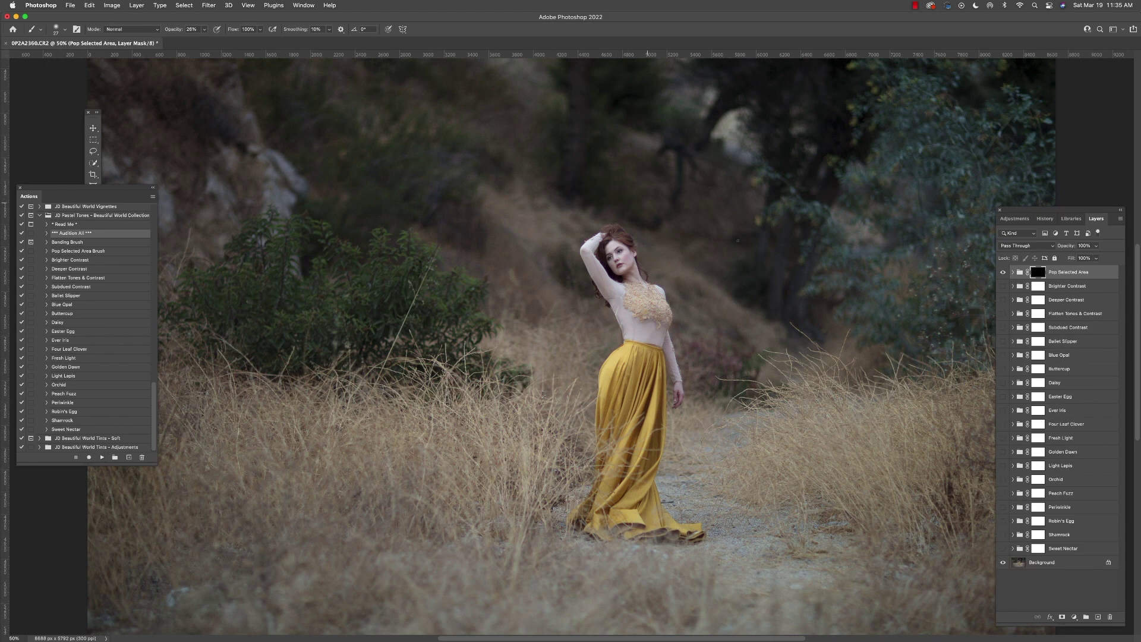
- Preview the tones one by one: Sweet Nectar, Shamrock, Robin's Egg, Periwinkle, Peach Fuzz, Orchid, Light Lapis, Golden Dawn
click(1070, 550)
click(1004, 551)
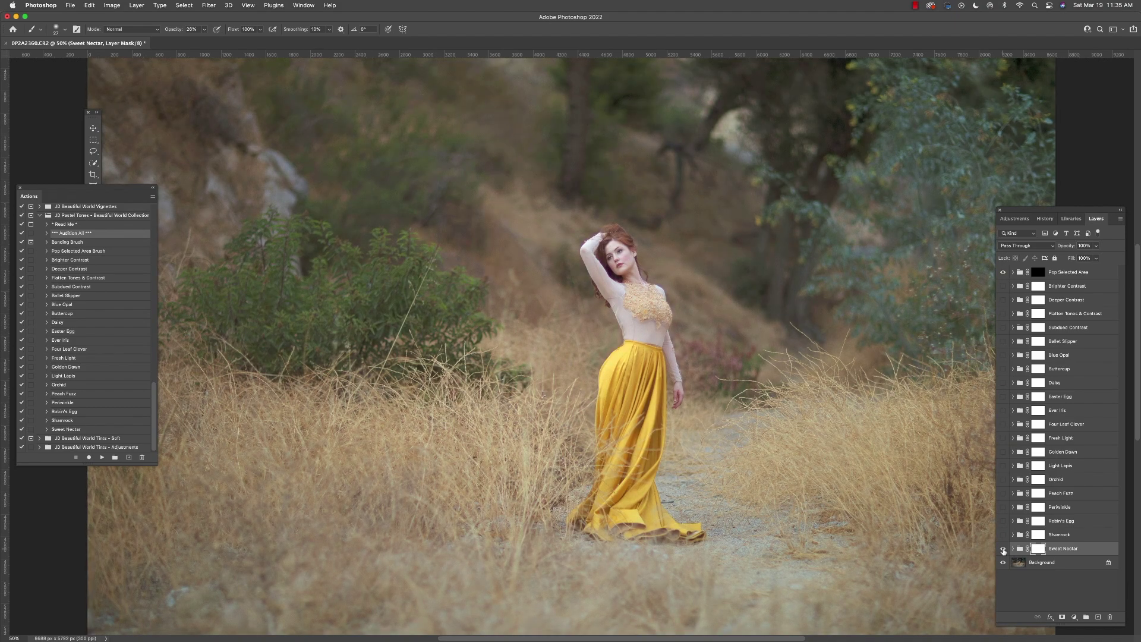
click(1003, 551)
click(1004, 535)
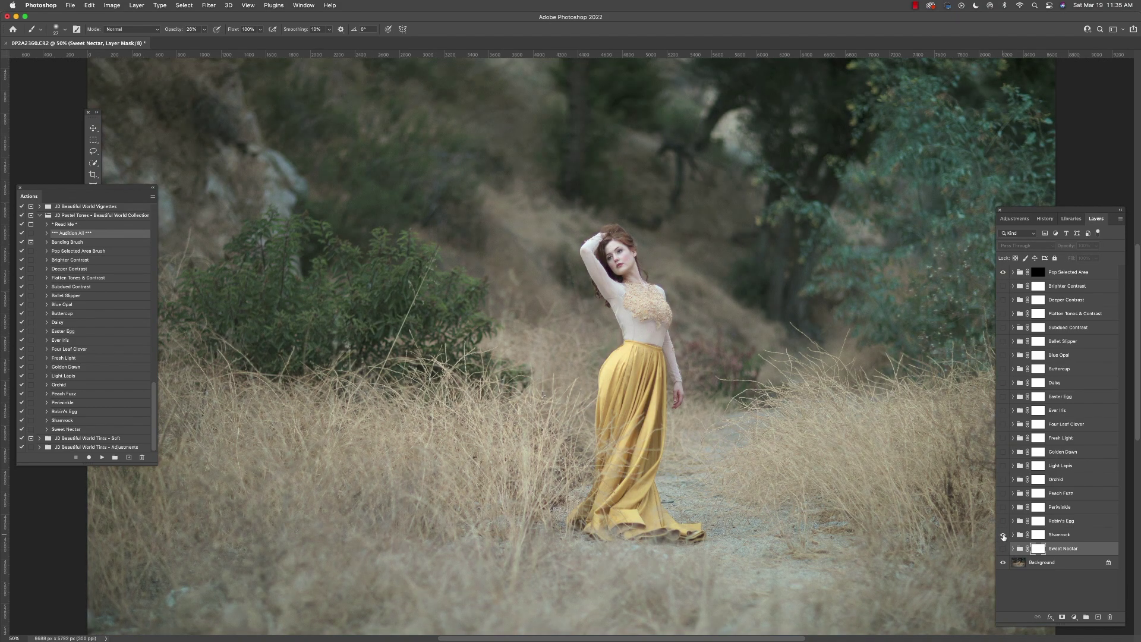
click(1004, 535)
click(1004, 522)
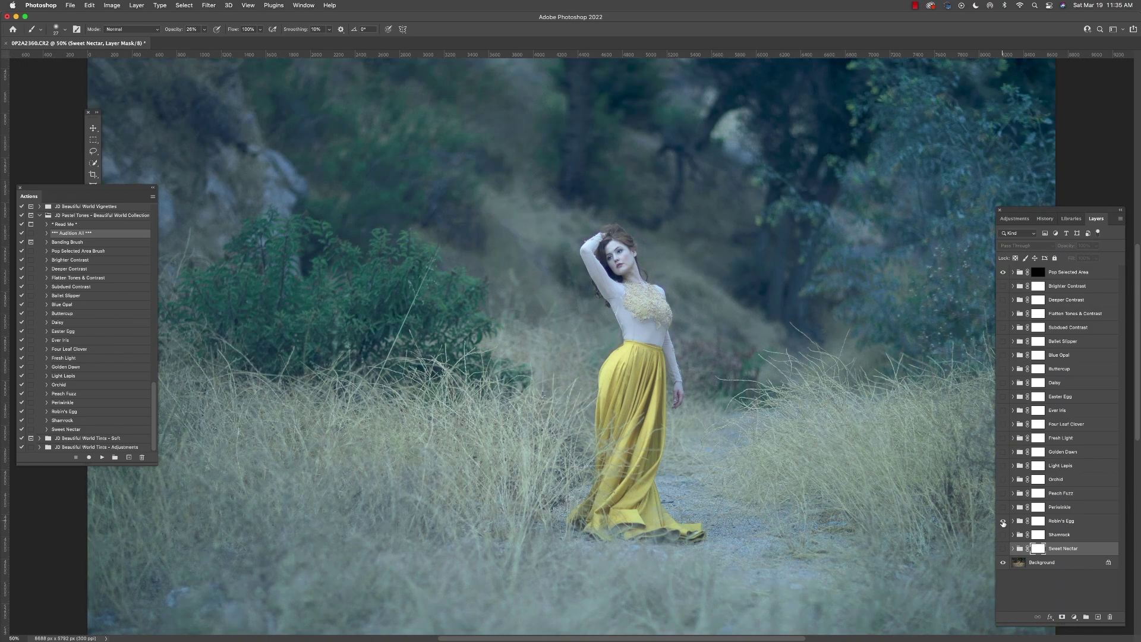
click(1004, 521)
click(1004, 508)
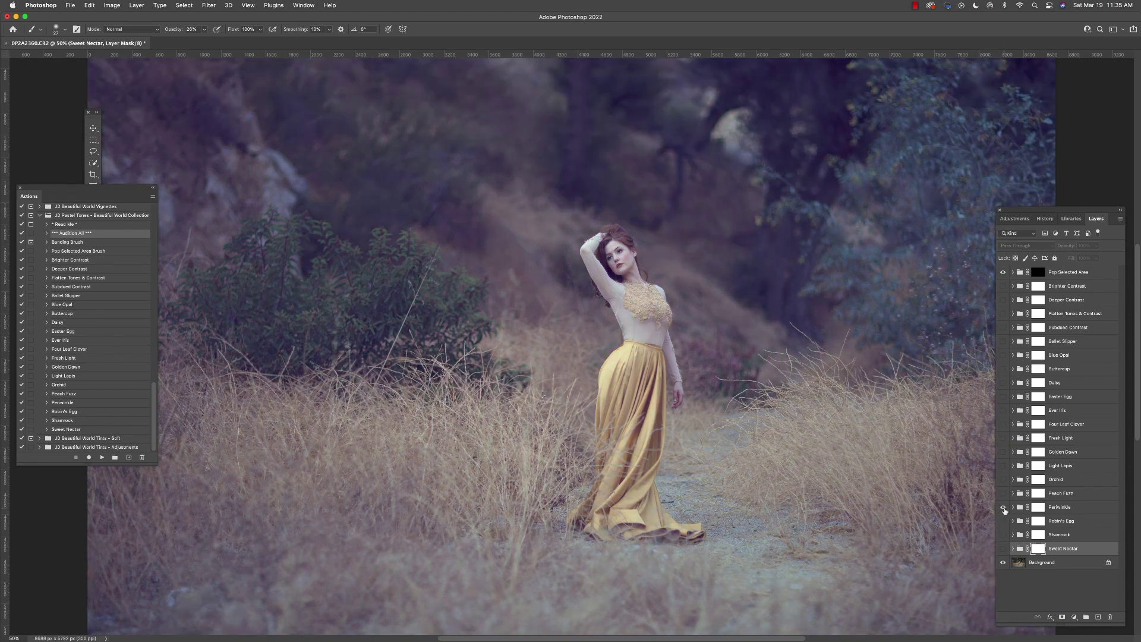
click(1004, 508)
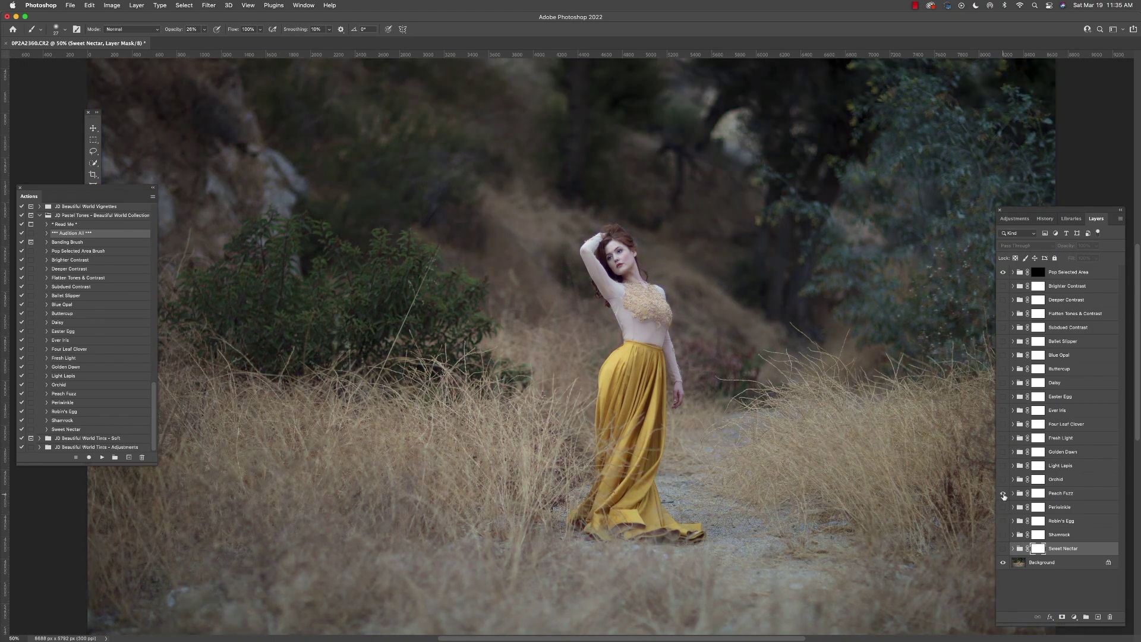
click(1003, 494)
click(1004, 495)
click(1005, 480)
click(1004, 480)
click(1003, 466)
click(1003, 467)
click(1003, 452)
click(1003, 453)
- Preview Fresh Light, Four Leaf Clover, Ever Iris, Easter Egg, Daisy, Buttercup, Blue Opal and Ballet Slipper in turn
click(1003, 438)
click(1003, 439)
click(1003, 425)
click(1004, 424)
click(1004, 411)
click(1003, 410)
click(1004, 397)
click(1004, 397)
click(1004, 383)
click(1004, 383)
click(1003, 369)
click(1004, 369)
click(1003, 355)
click(1004, 355)
click(1004, 341)
click(1004, 341)
- Recheck Blue Opal, keep Light Lapis on, and target the Pop Selected Area mask
click(1004, 355)
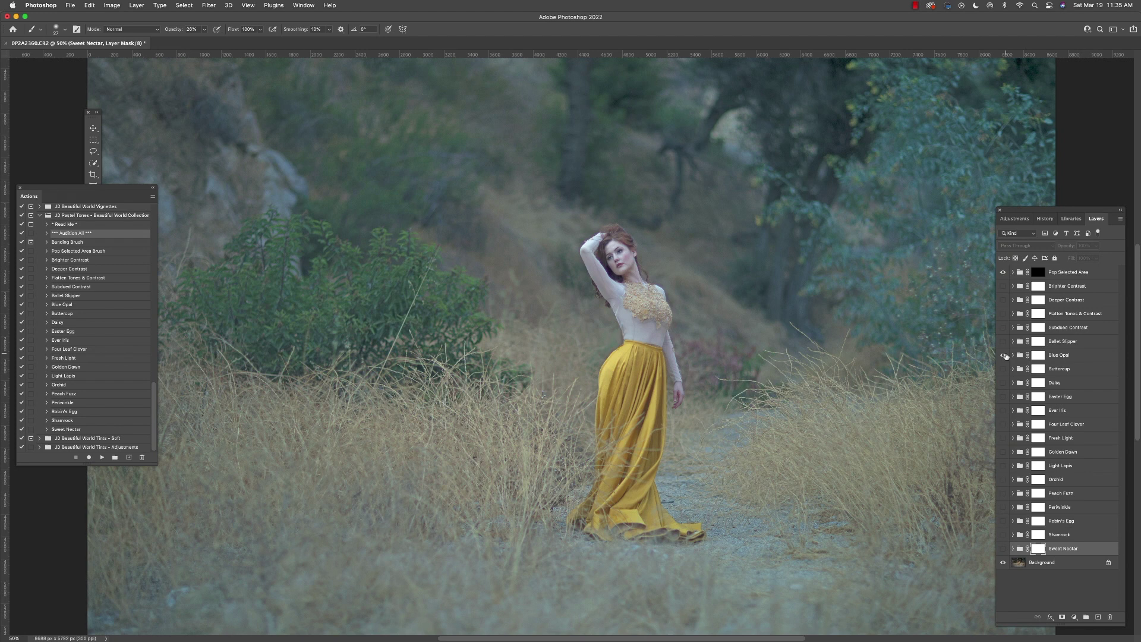
click(1004, 355)
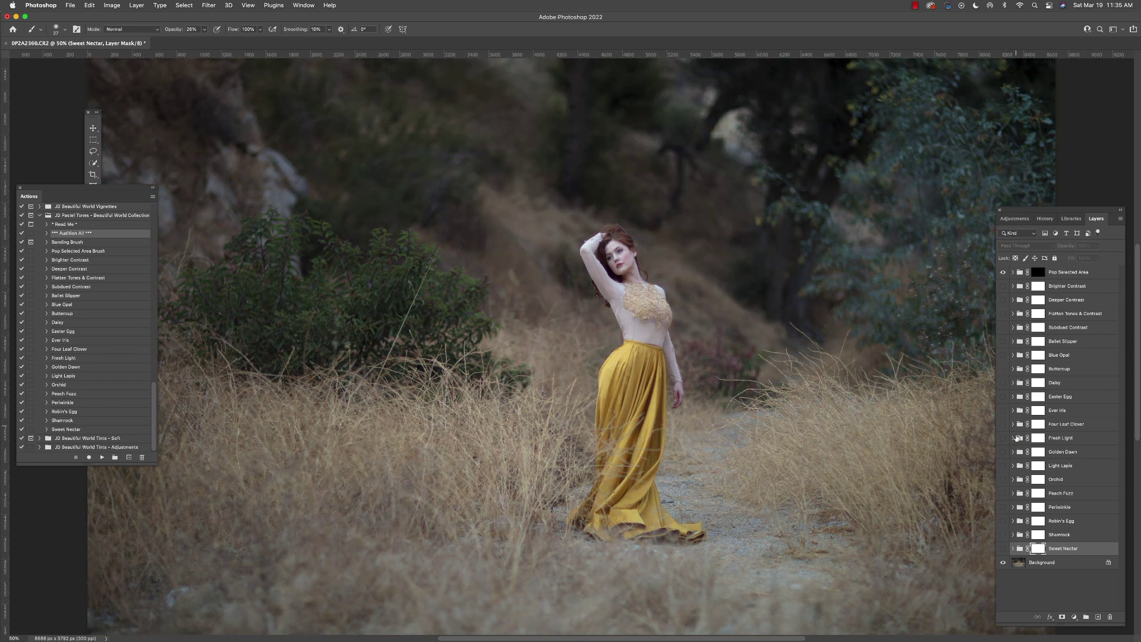
click(1005, 466)
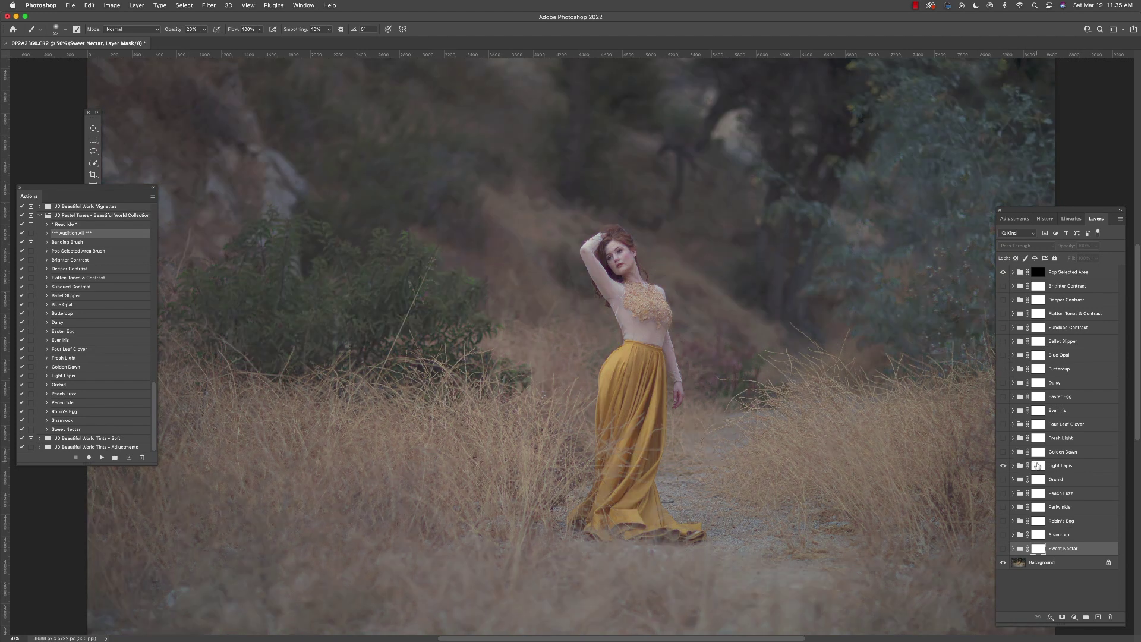
click(1038, 273)
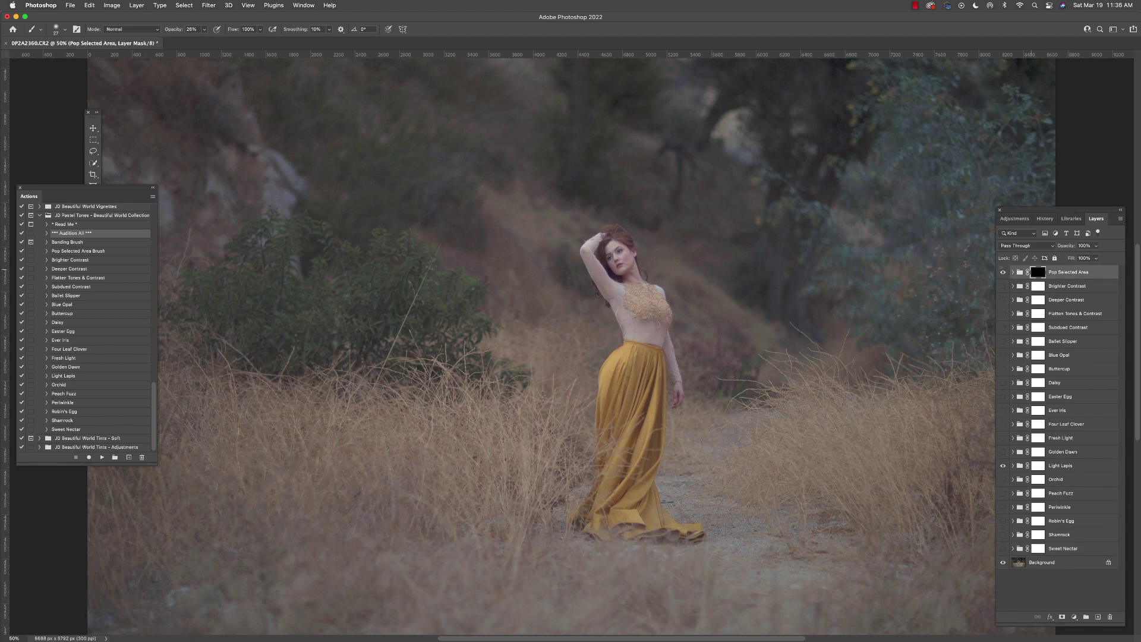
- Set the brush to 108 px and make white the foreground colour
click(66, 30)
click(77, 57)
click(204, 30)
click(96, 112)
click(96, 113)
click(108, 256)
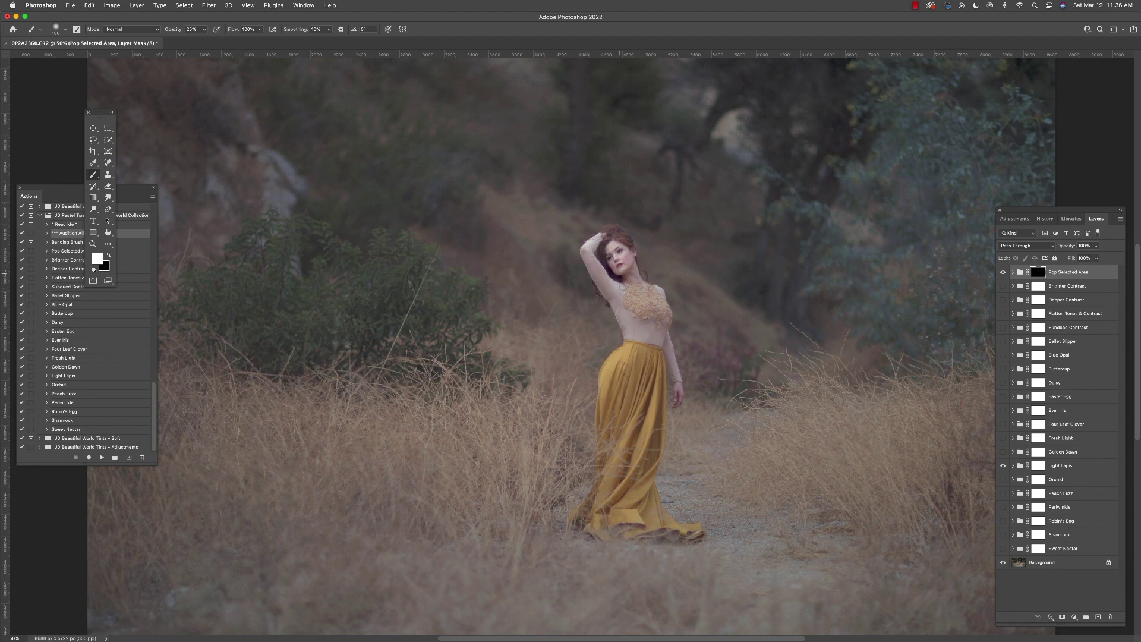
- Paint the woman into the Pop Selected Area mask and compare it and Brighter Contrast on and off
click(654, 306)
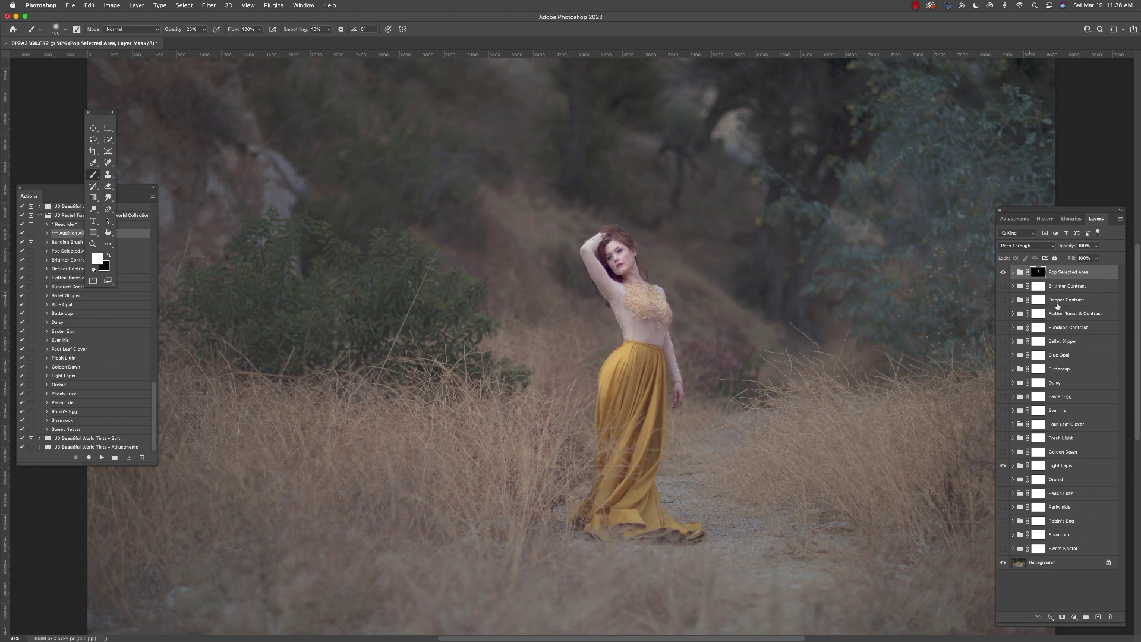
click(1004, 273)
click(1004, 273)
click(1004, 287)
click(1003, 288)
- Compare contrast groups, keep Subdued and Deeper Contrast on, then run the Banding Brush action
click(1004, 315)
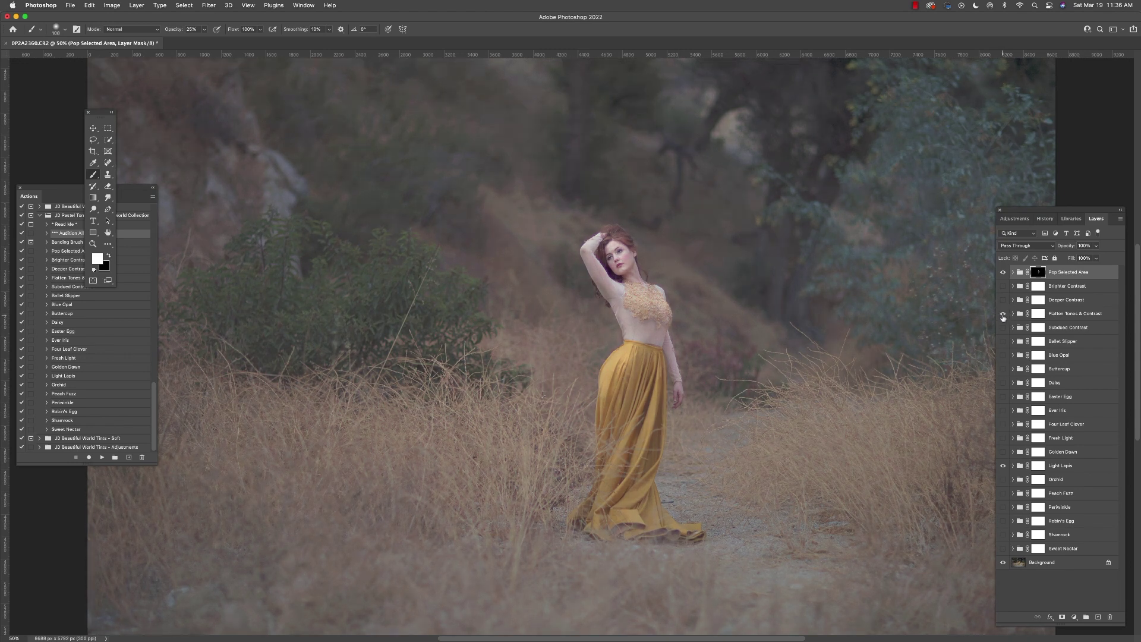
click(1003, 315)
click(1004, 328)
click(1004, 328)
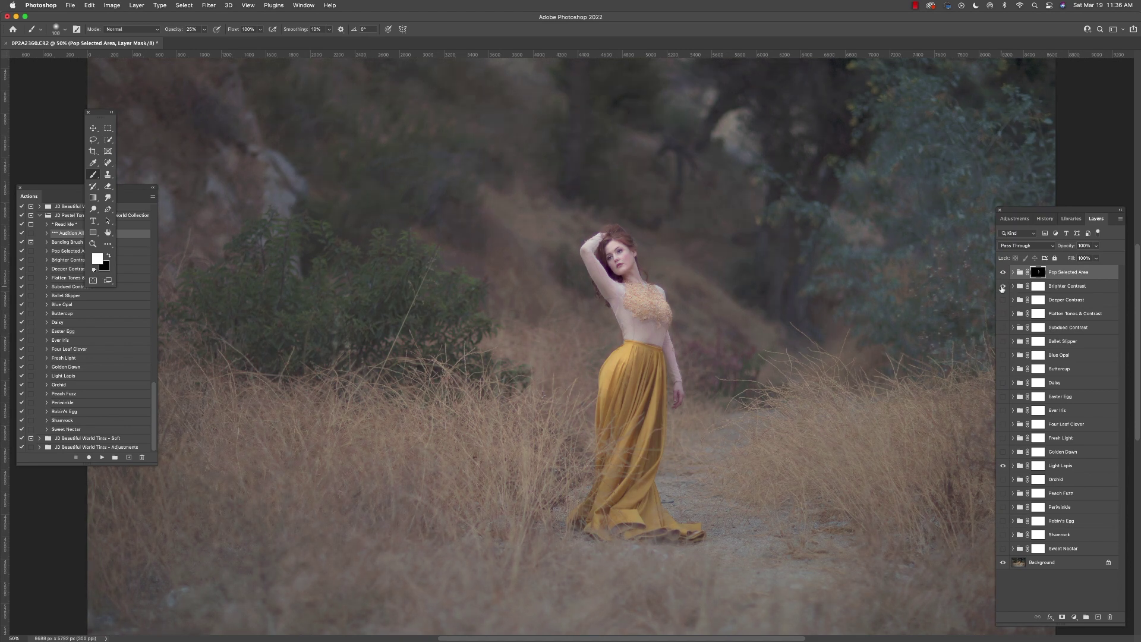
click(1005, 329)
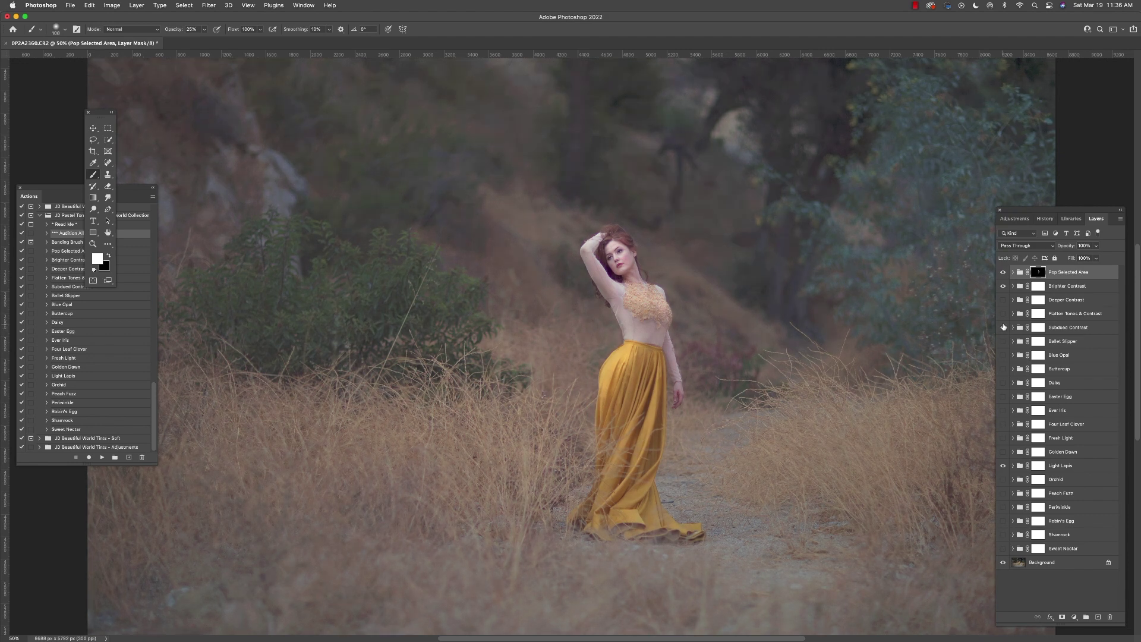
click(1004, 301)
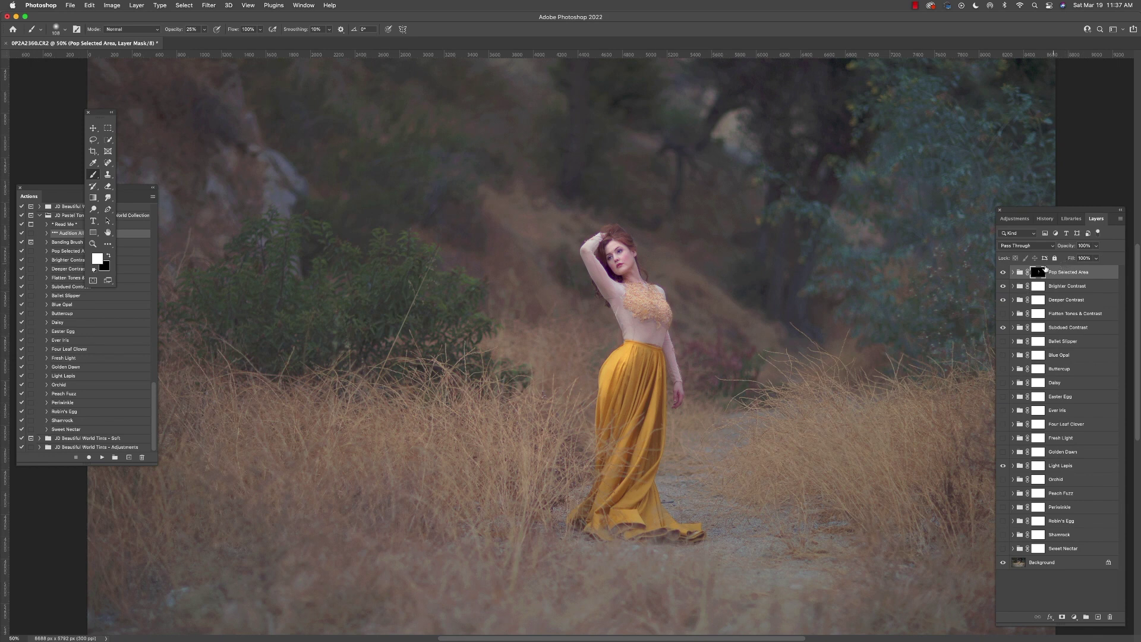
click(69, 243)
click(102, 457)
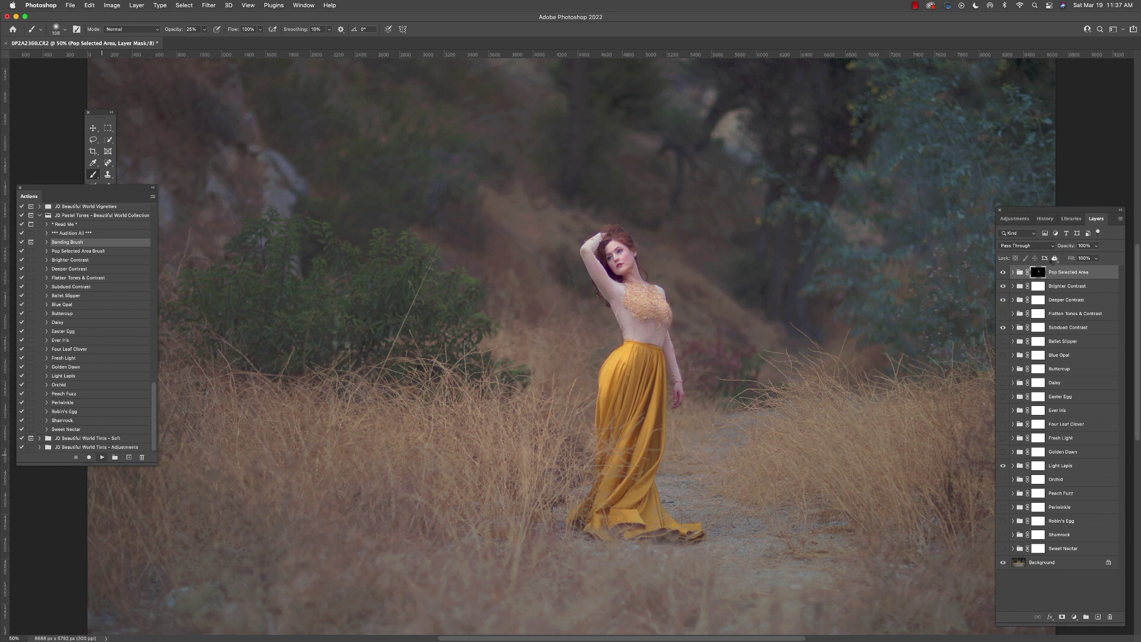
- Dismiss the Banding Brush message and set the brush size to 63 px
click(588, 233)
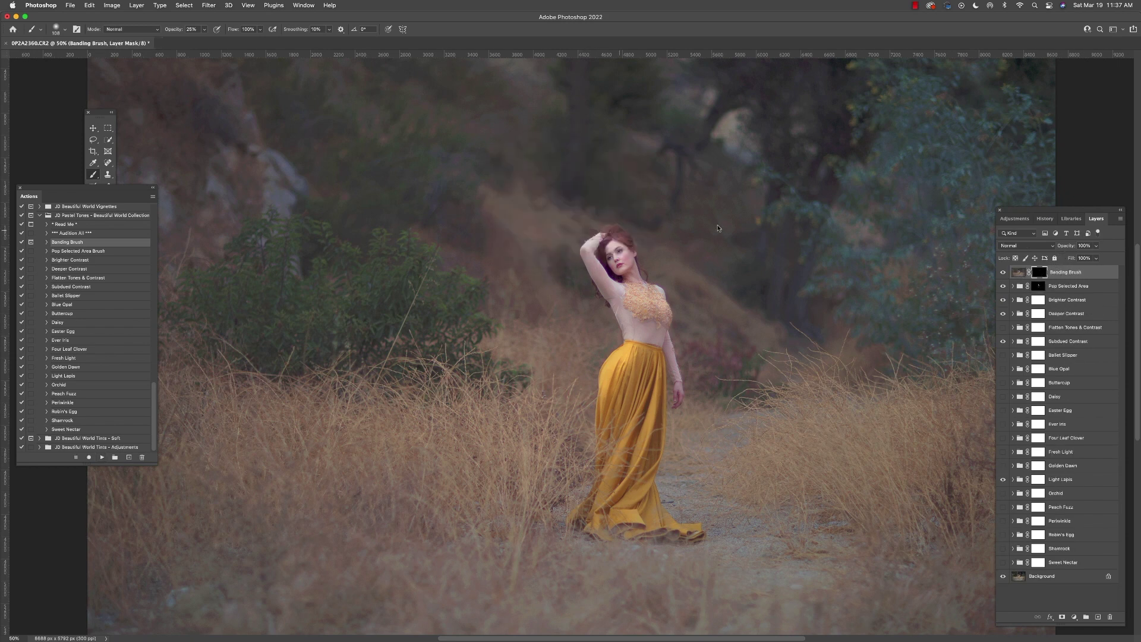
click(64, 31)
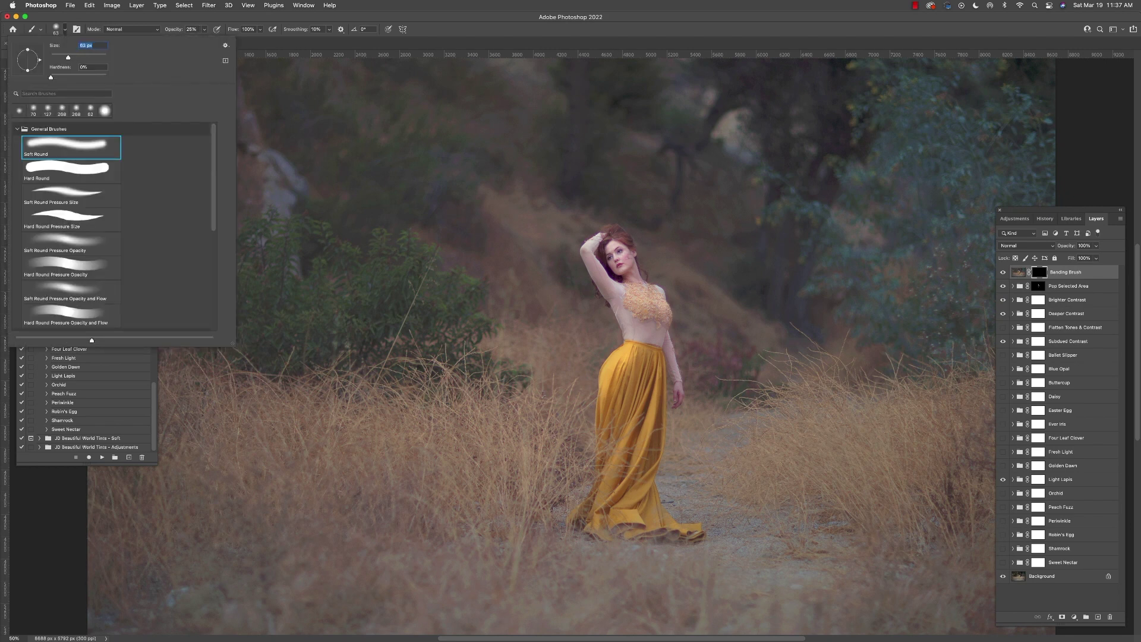
key(Return)
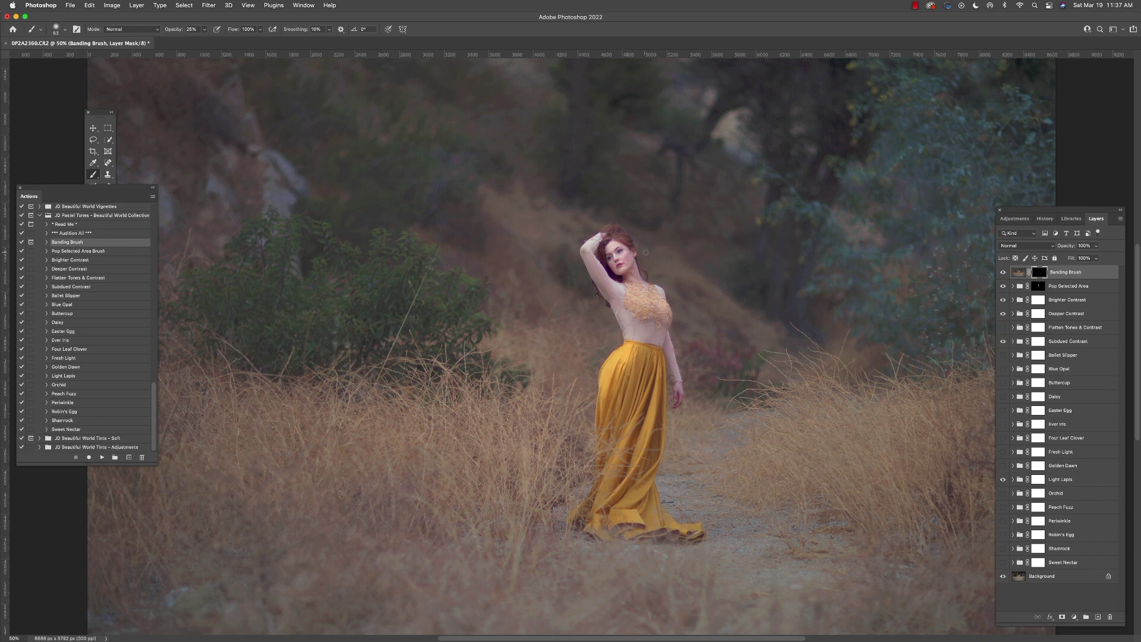
- Try Golden Dawn, Daisy and Periwinkle, turning off Light Lapis and Subdued Contrast
click(1004, 467)
click(1004, 479)
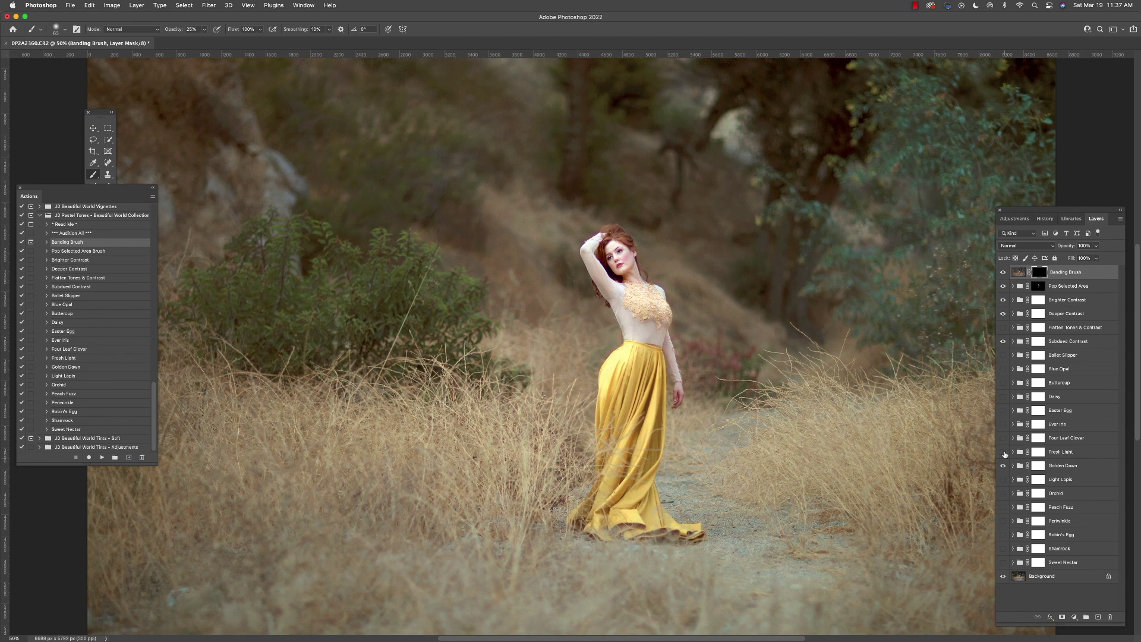
click(1003, 397)
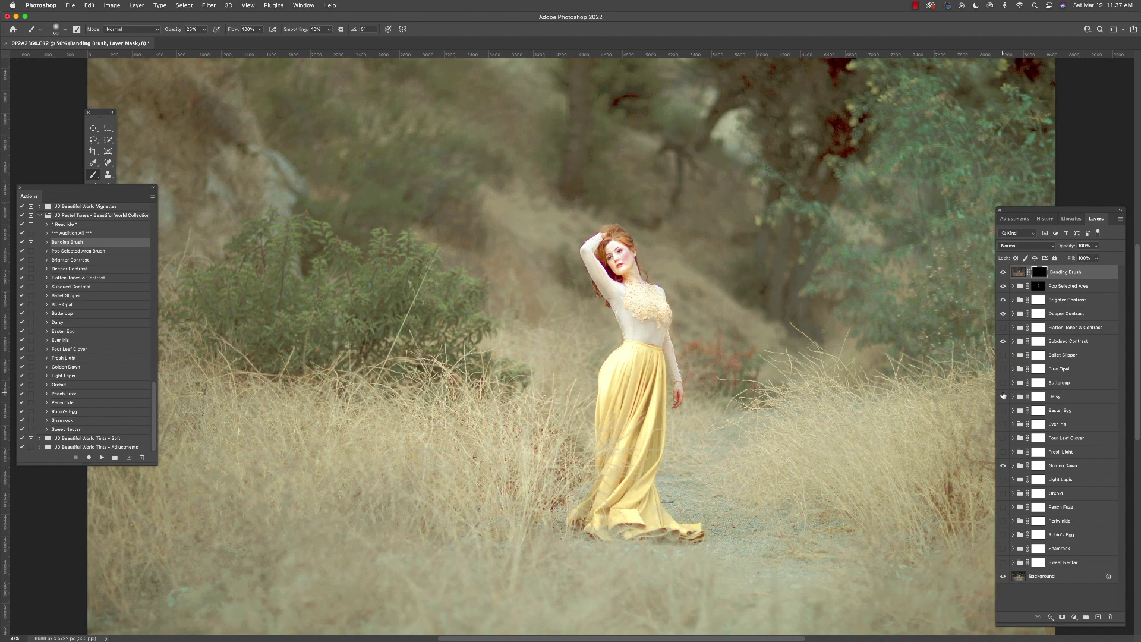
click(1004, 466)
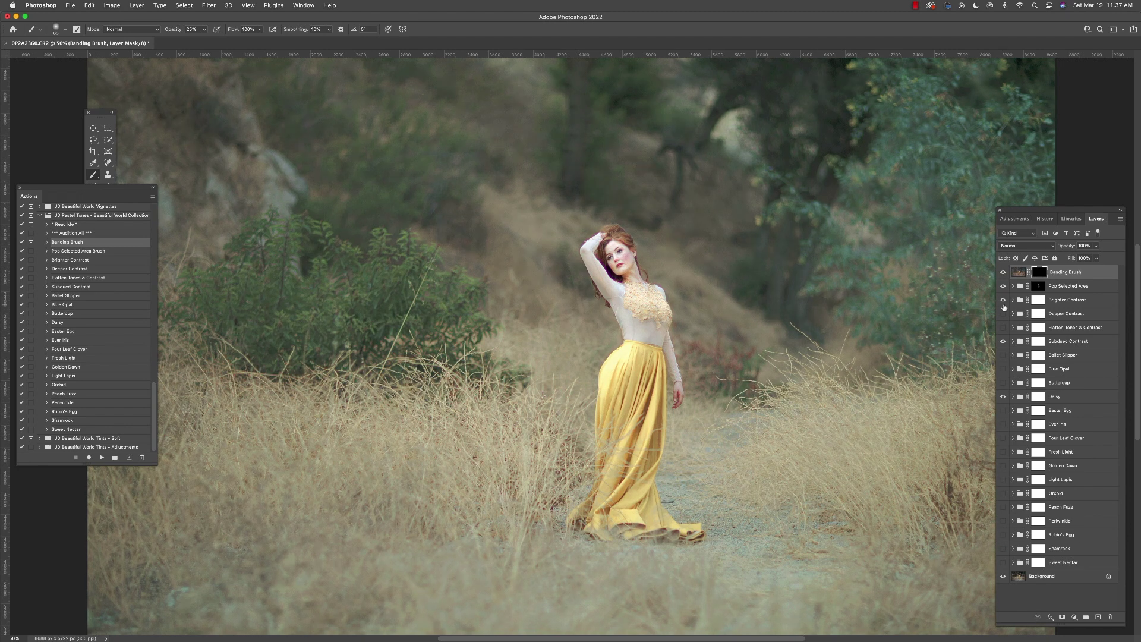
click(1004, 347)
click(1004, 521)
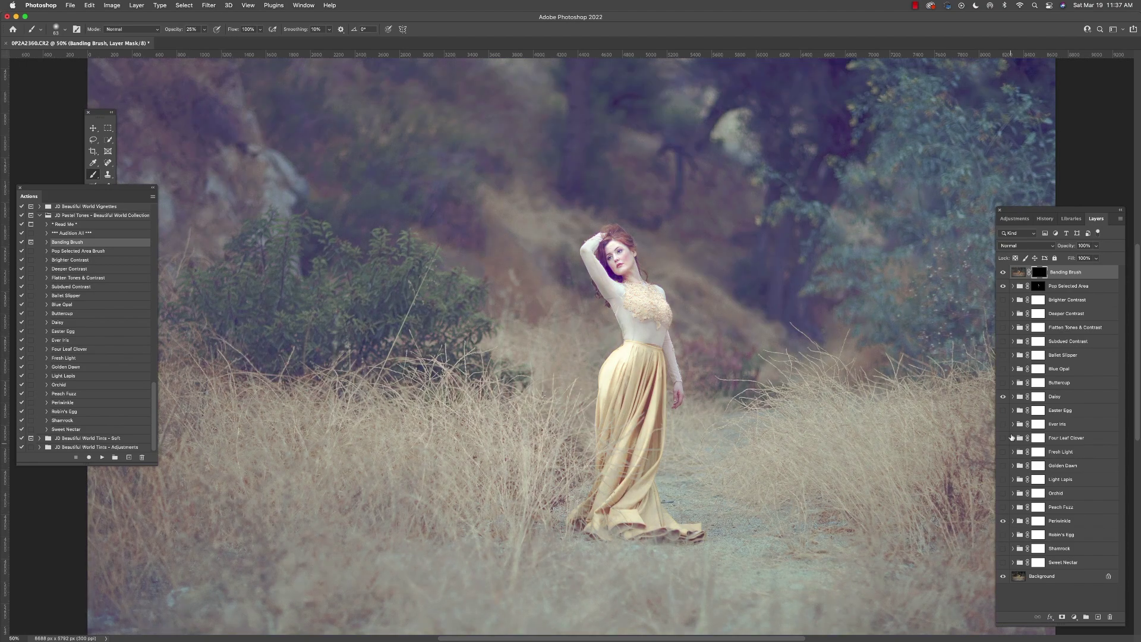
click(1004, 396)
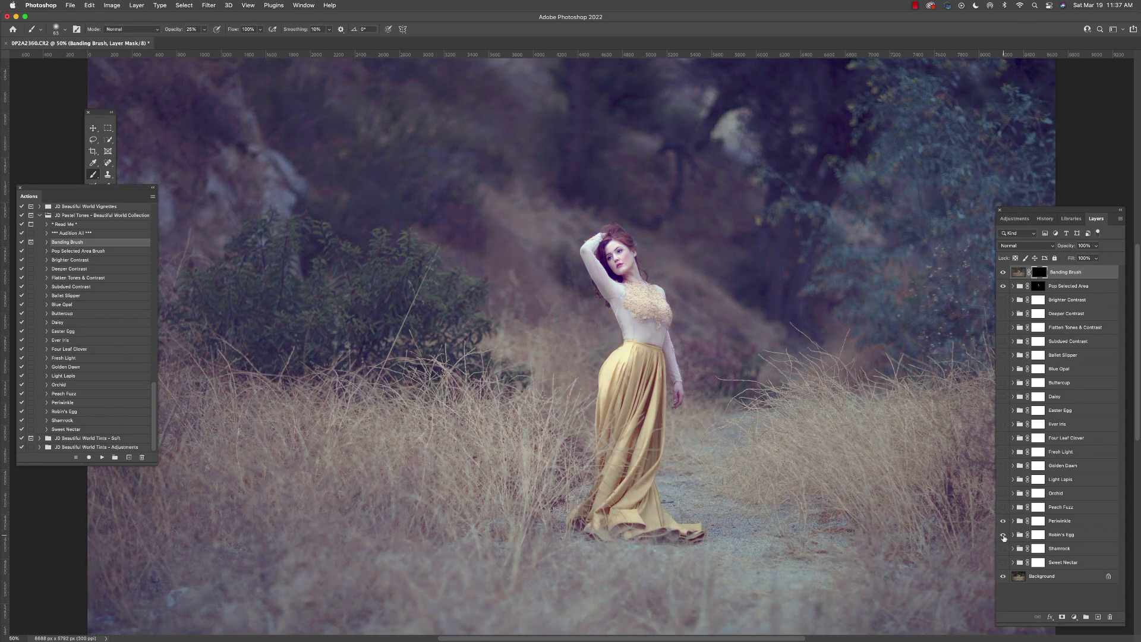
- Preview Robin's Egg, Shamrock, Sweet Nectar and Golden Dawn, hiding Periwinkle
click(1004, 535)
click(1004, 536)
click(1004, 549)
click(1004, 550)
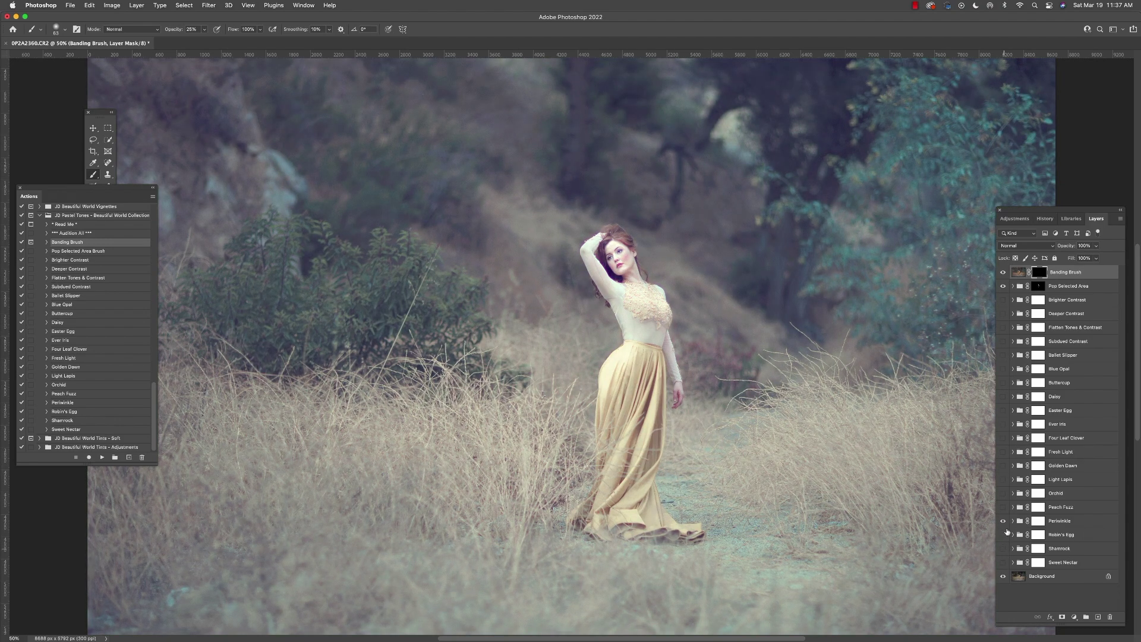
click(1004, 521)
click(1005, 563)
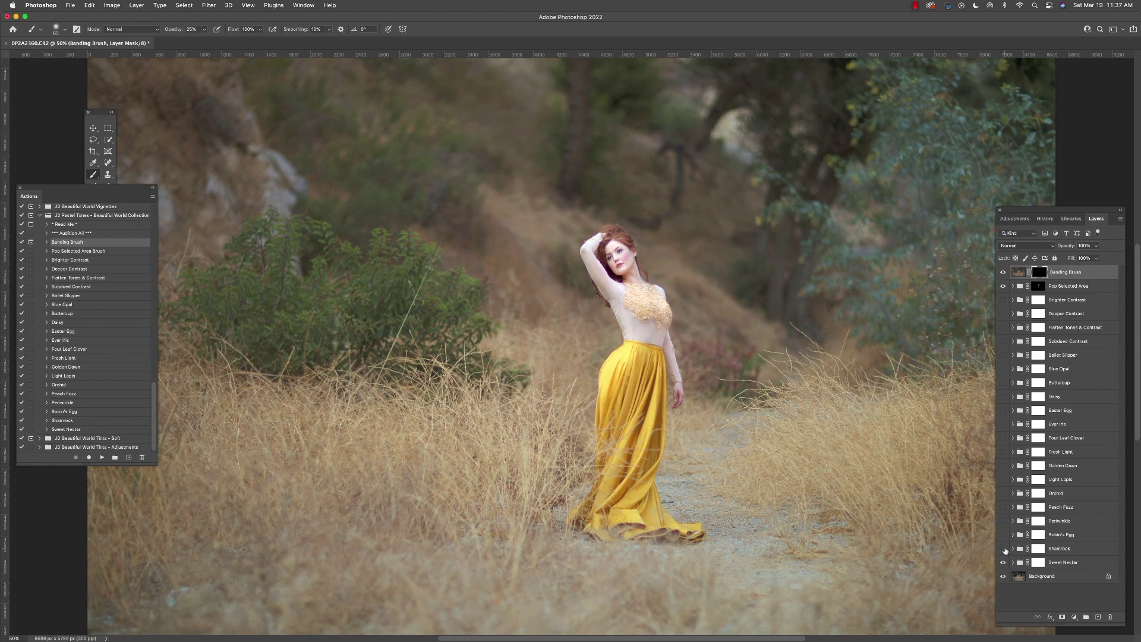
click(1003, 466)
click(1003, 469)
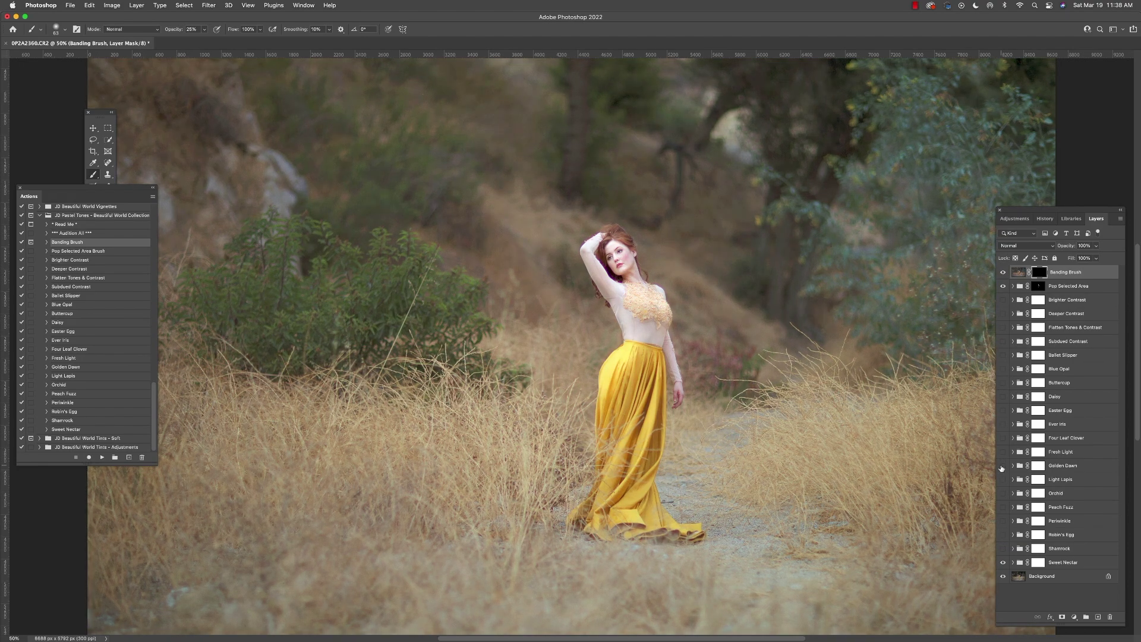
- Turn on and select the Blue Opal tone group to adjust its opacity
click(1004, 369)
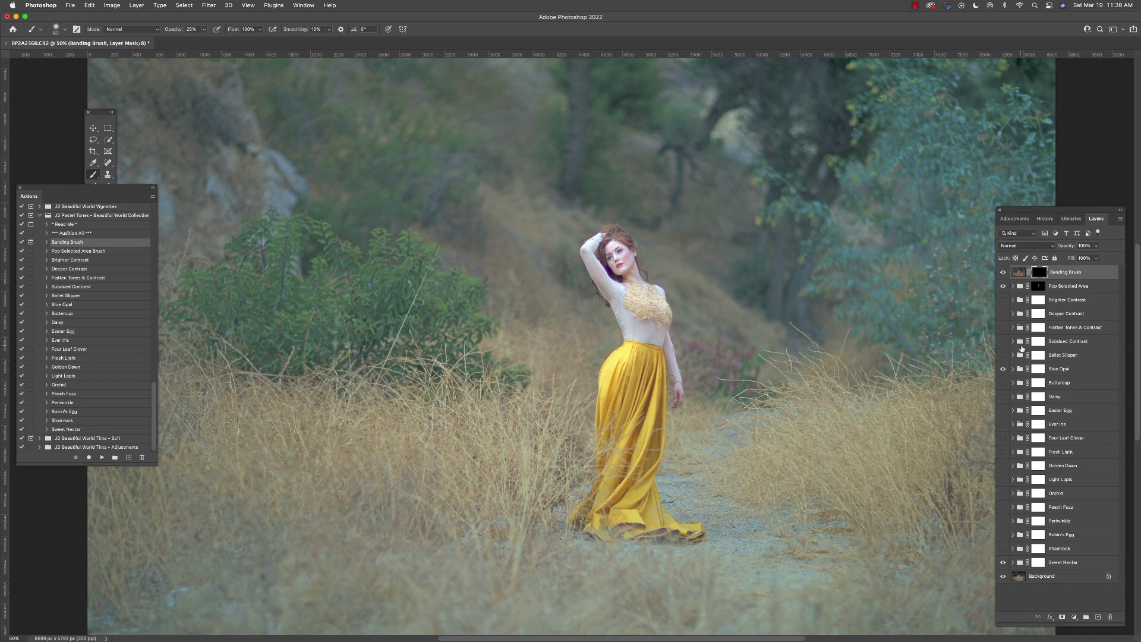
click(1068, 370)
click(1097, 245)
- Lower Blue Opal to 64% opacity and hide its Blue Opal 9 and Blue Opal 7 layers
drag(1099, 256, 1080, 256)
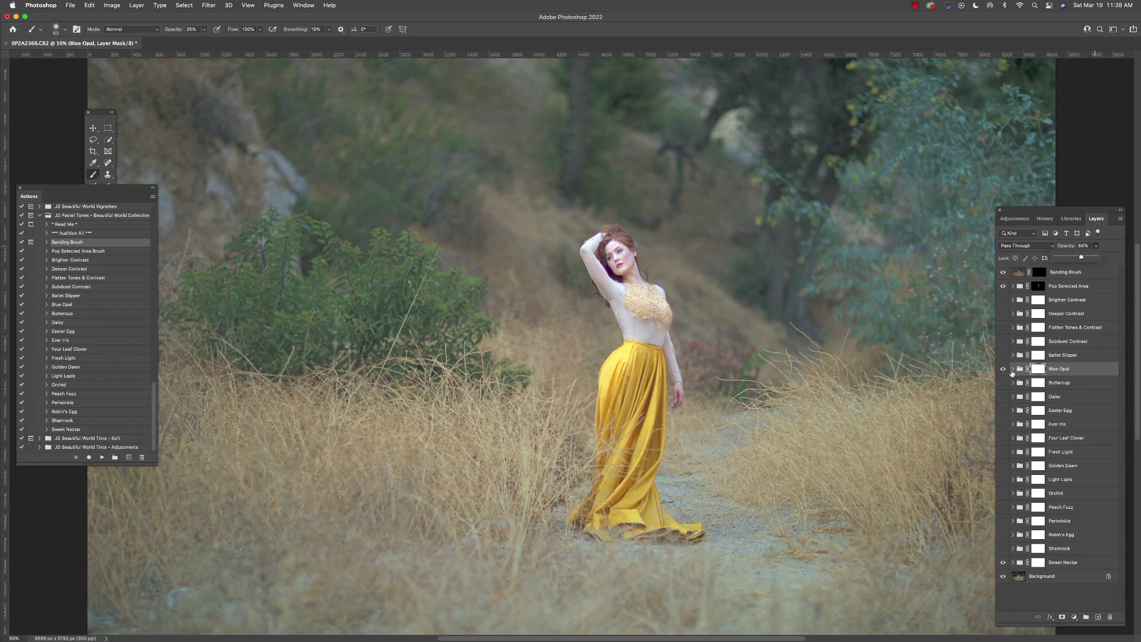
click(1013, 369)
click(1003, 383)
click(1004, 411)
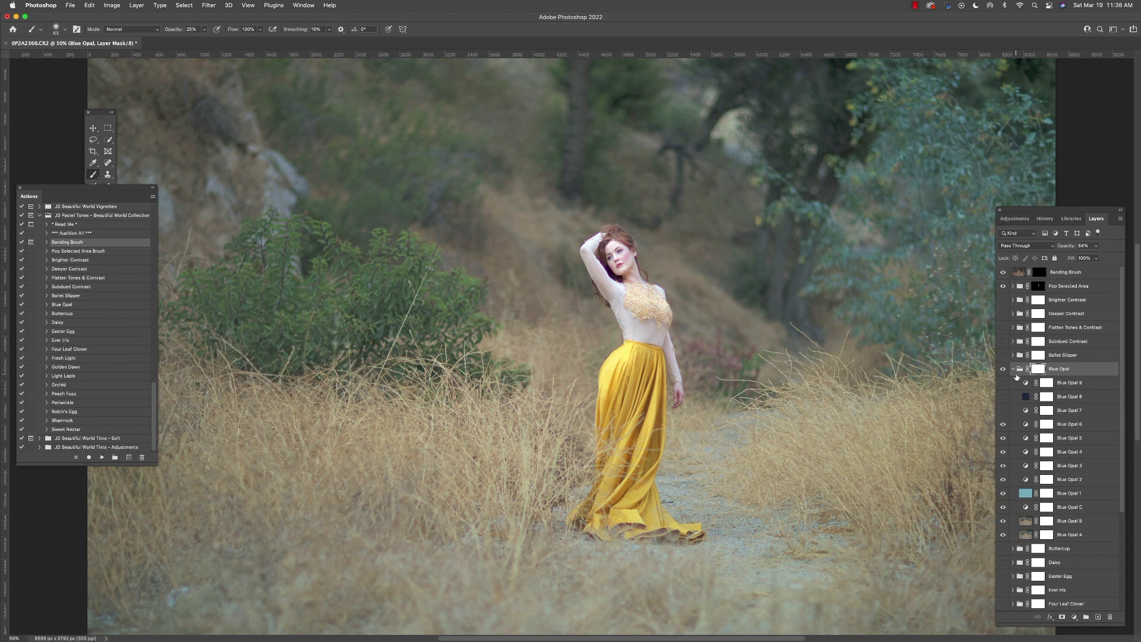
click(1014, 369)
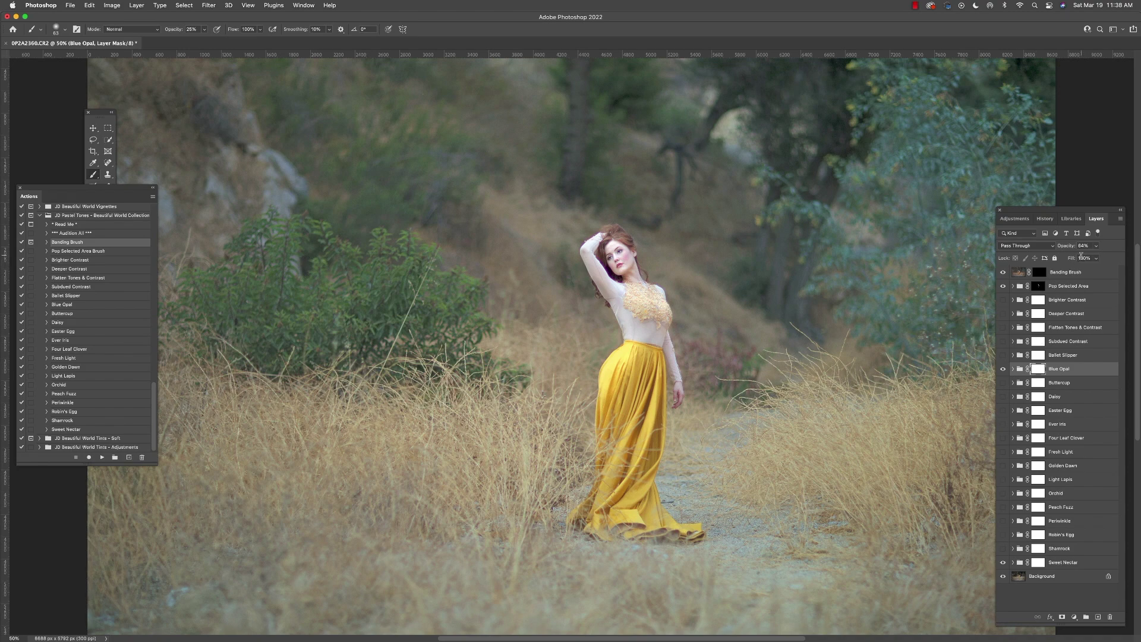
click(907, 5)
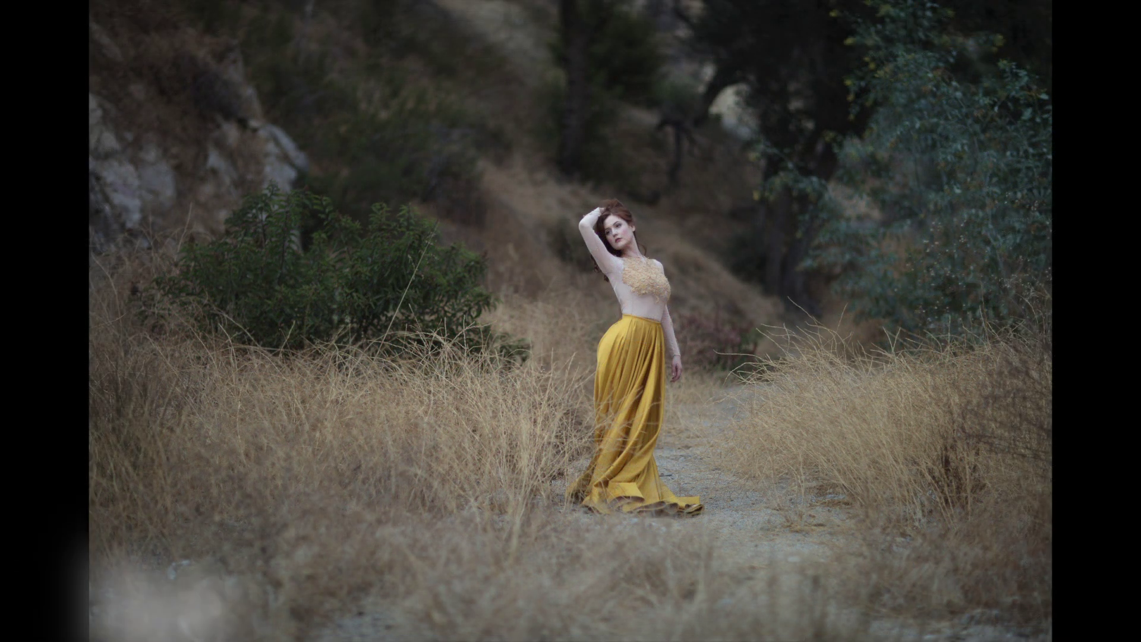